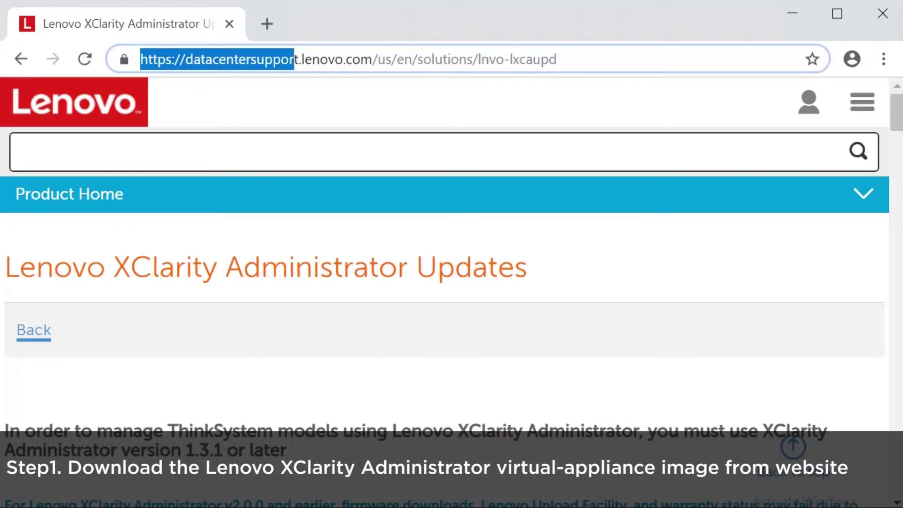
key("shift+Right")
key("shift+Right")
key("shift+Right")
key("shift+Right")
key("shift+Right")
key("shift+Right")
key("shift+Right")
key("shift+Right")
key("shift+Right")
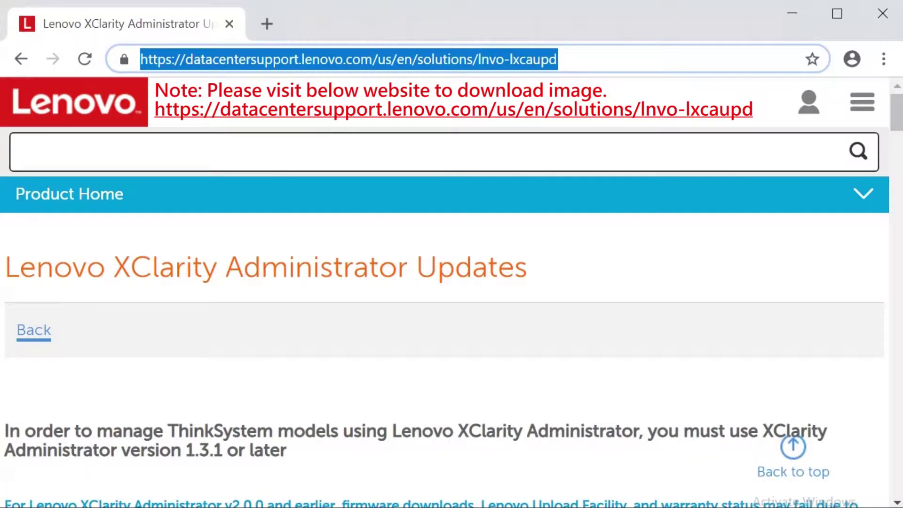
Download the v2.1.0 VMware full image lnvgy_sw_lxca_204-2.1.0_vmware_x86-64.ova from the Updates page
key("Escape")
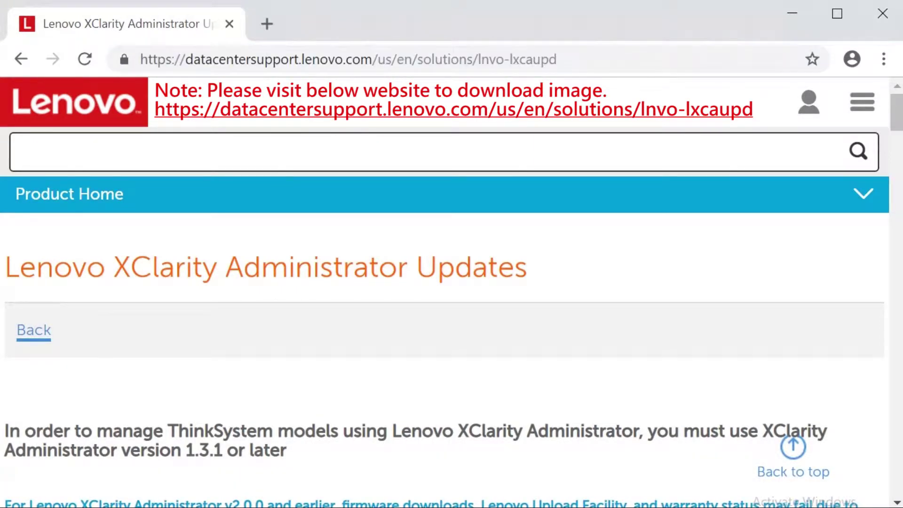
scroll(445, 339, "down", 5)
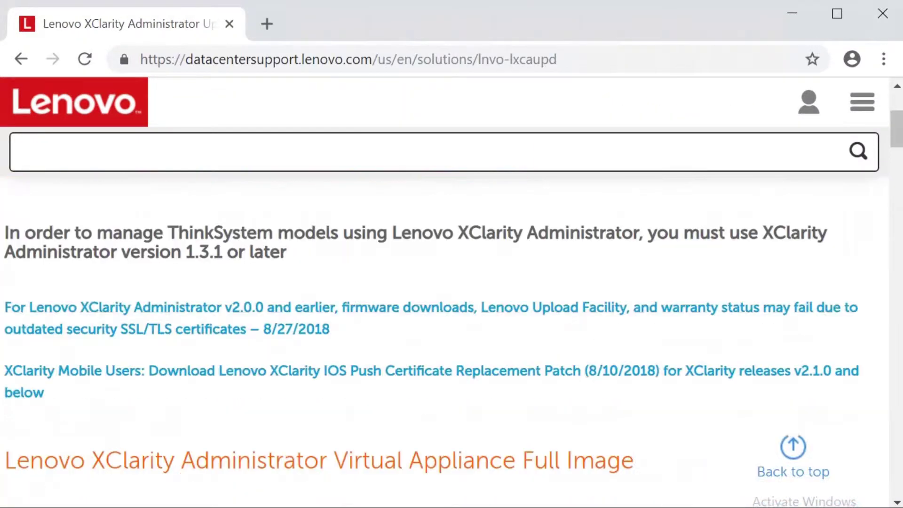
scroll(444, 339, "down", 4)
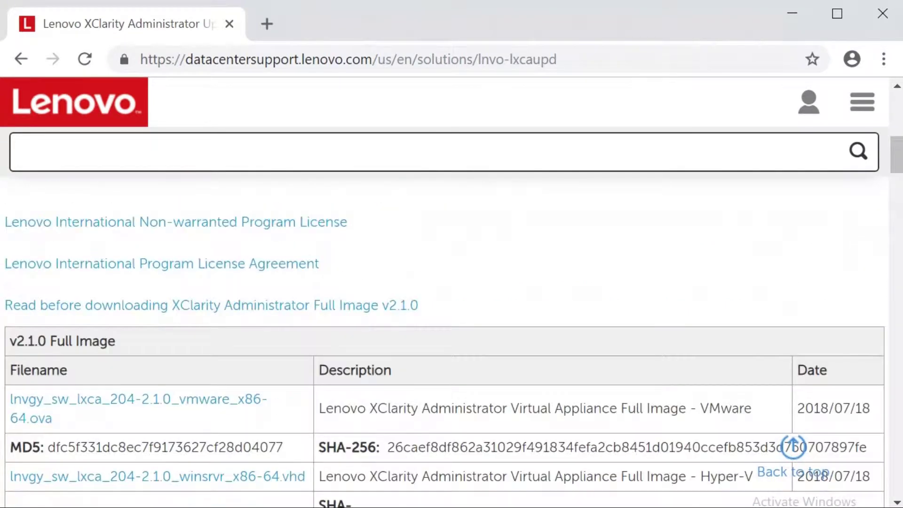
scroll(445, 338, "down", 2)
scroll(444, 338, "down", 2)
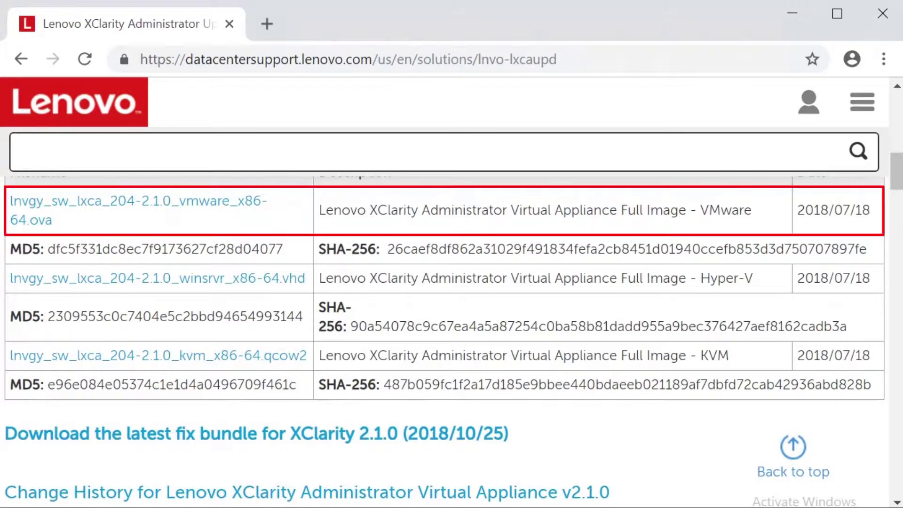
left_click_drag(319, 210, 751, 210)
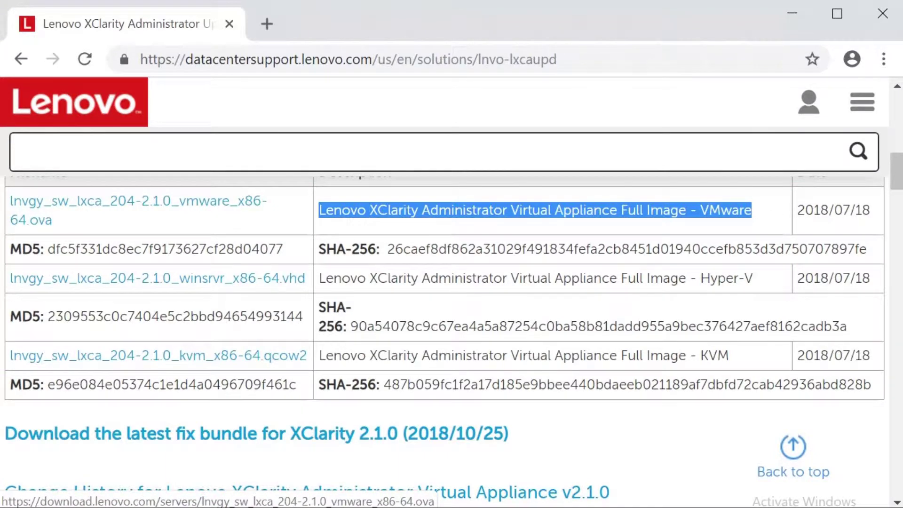
left_click(94, 201)
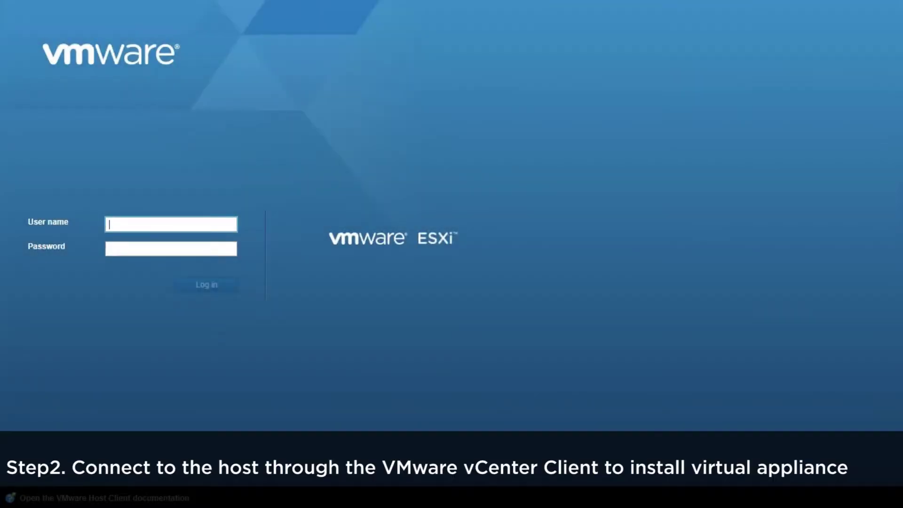
Log in to the SR850 ESXi host as root with the account password
type("root")
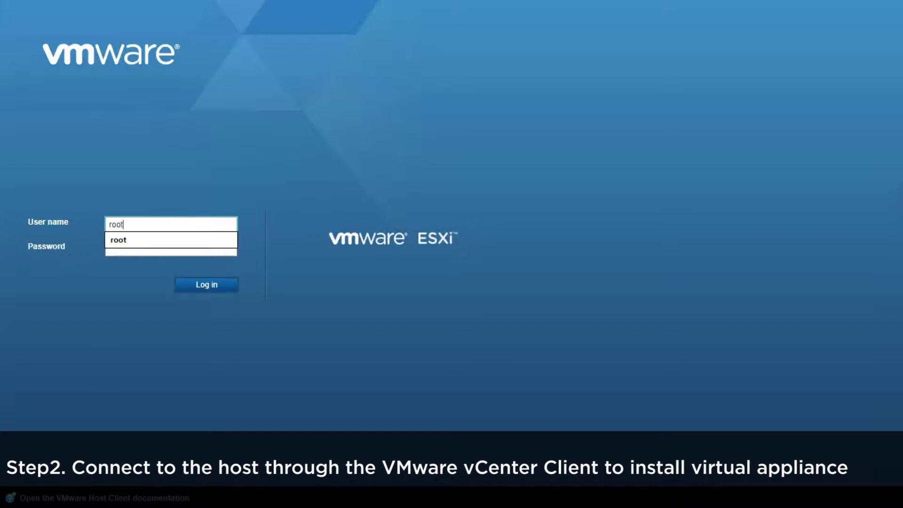
left_click(171, 248)
type("***")
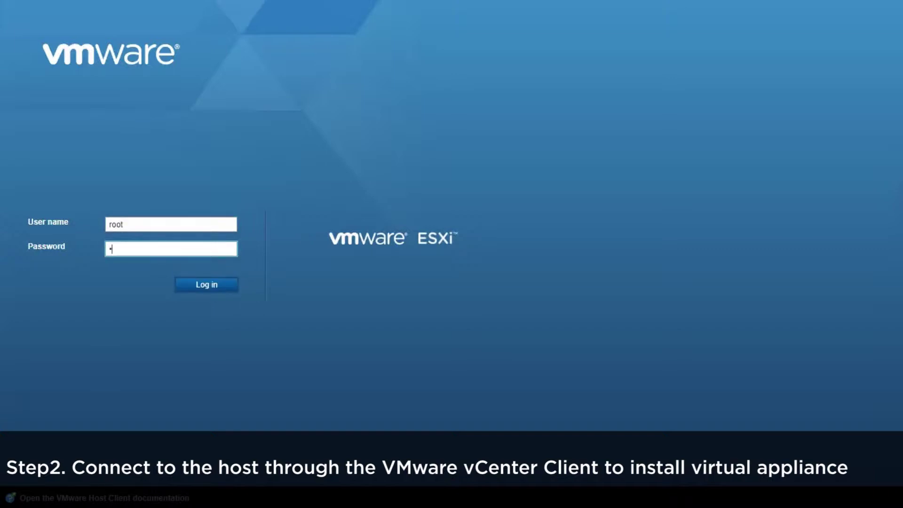
type("****")
key("Return")
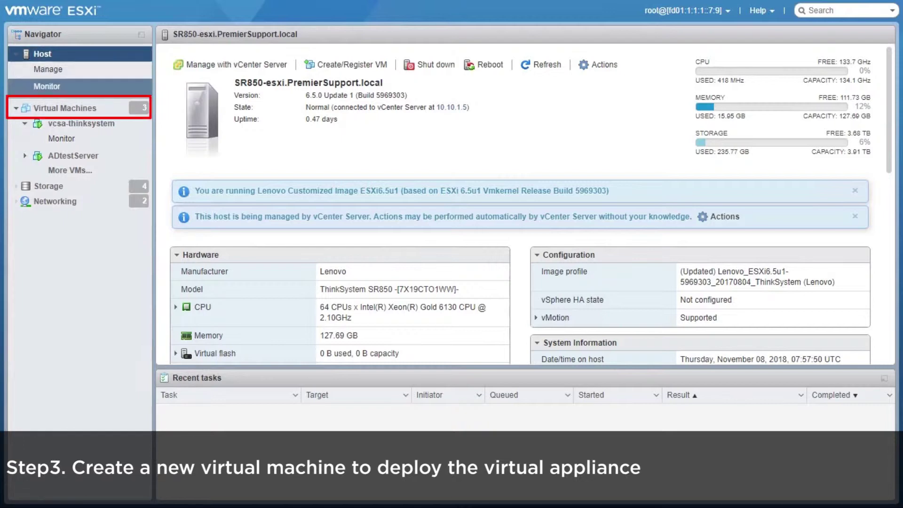
Launch Create / Register VM from the Virtual Machines list
left_click(65, 108)
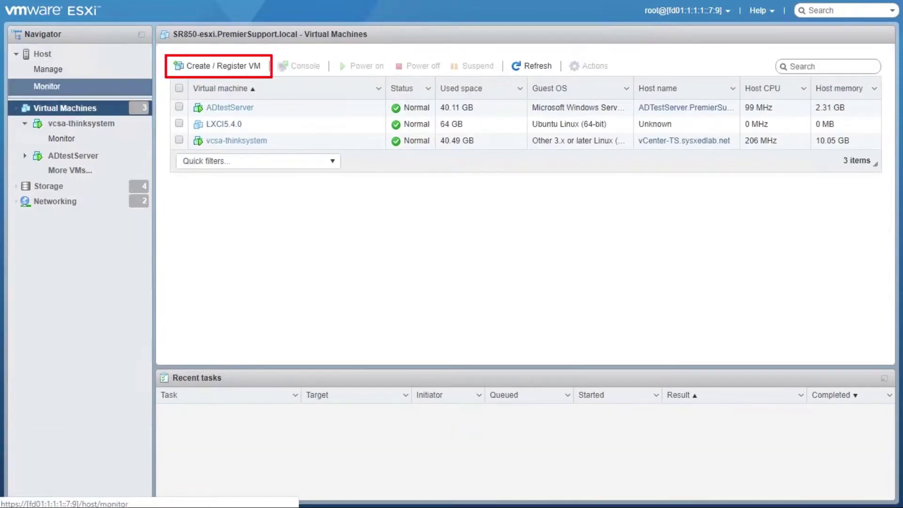
left_click(217, 66)
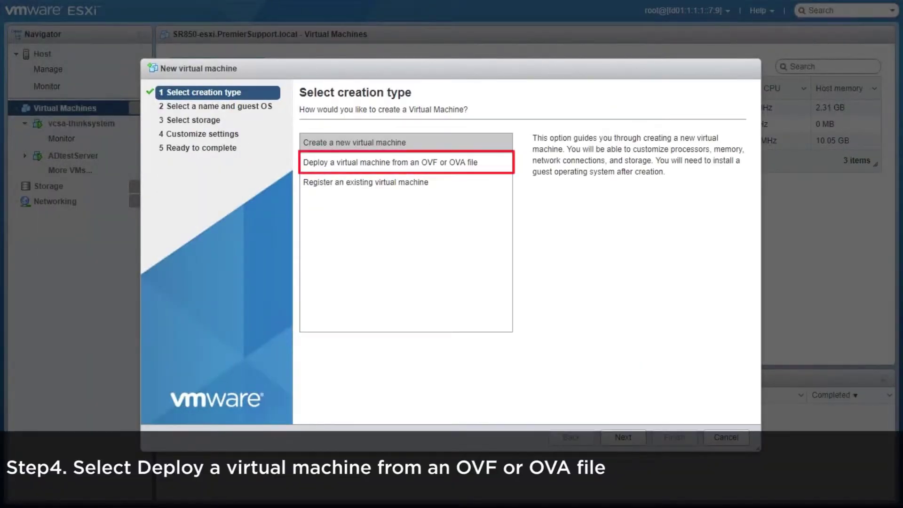
Choose 'Deploy a virtual machine from an OVF or OVA file' as the creation type
left_click(377, 163)
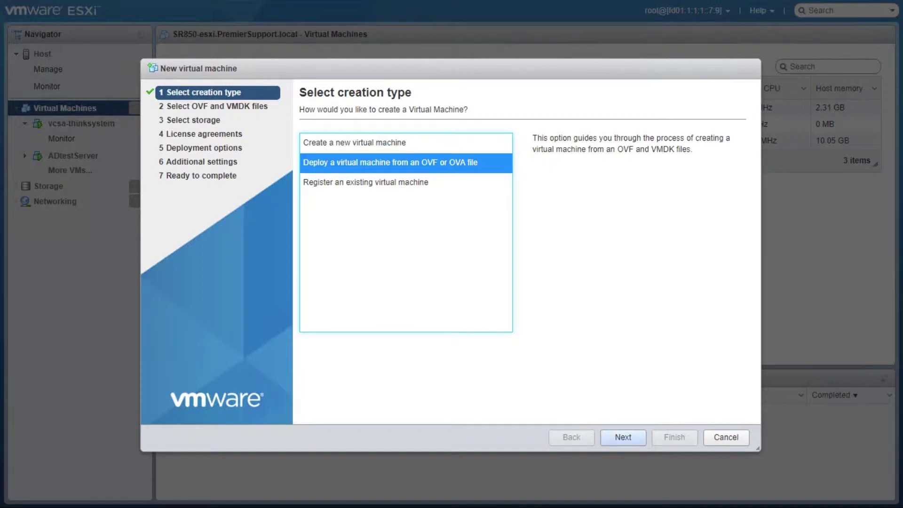
key("Return")
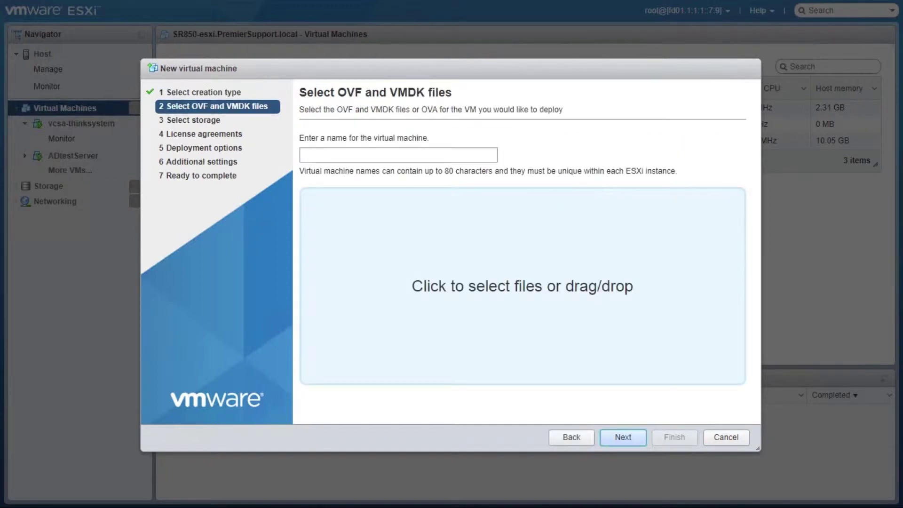
Enter 'LXCA test' as the virtual machine name and bring up the image file browser
left_click(398, 154)
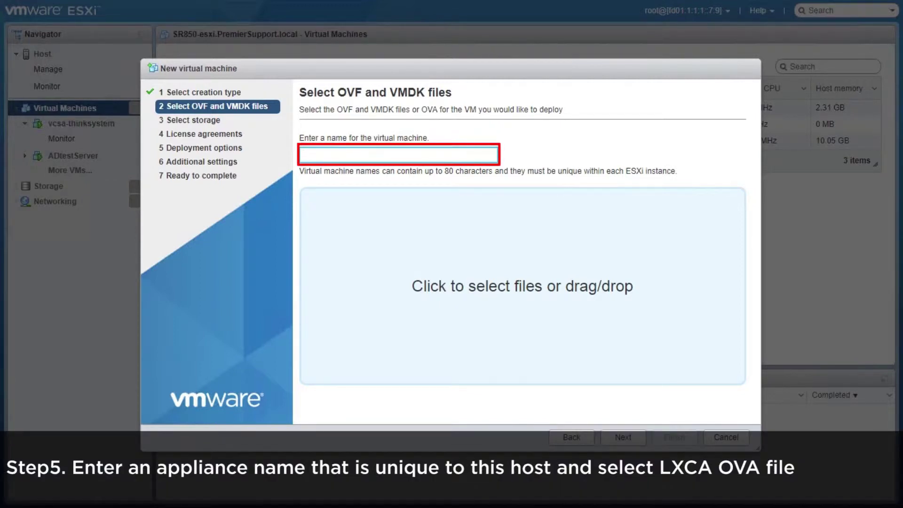
type("LXCA test")
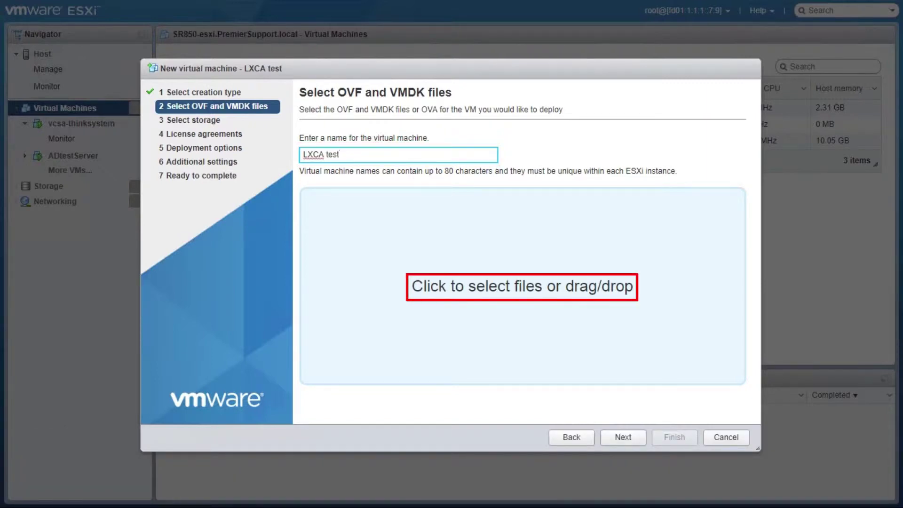
left_click(522, 286)
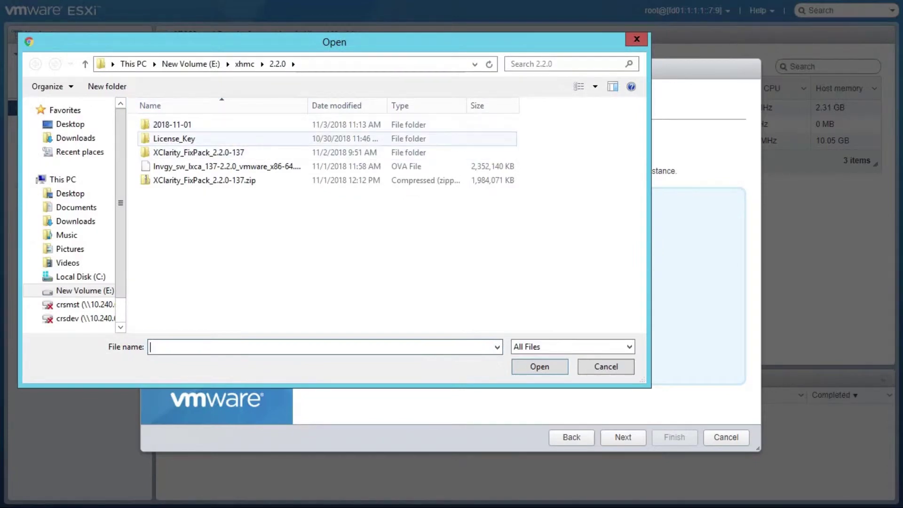
Choose lnvgy_sw_lxca_137-2.2.0_vmware_x86-64.ova in the Open dialog
left_click(226, 166)
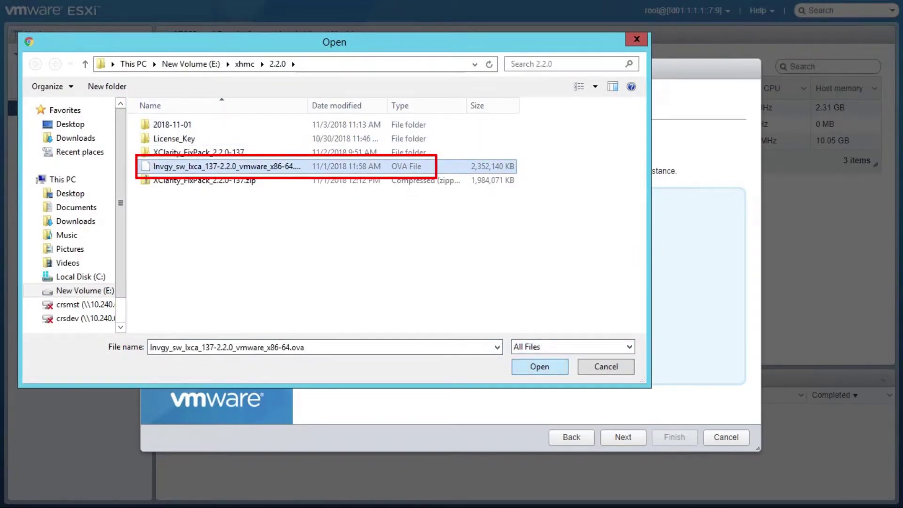
key("Return")
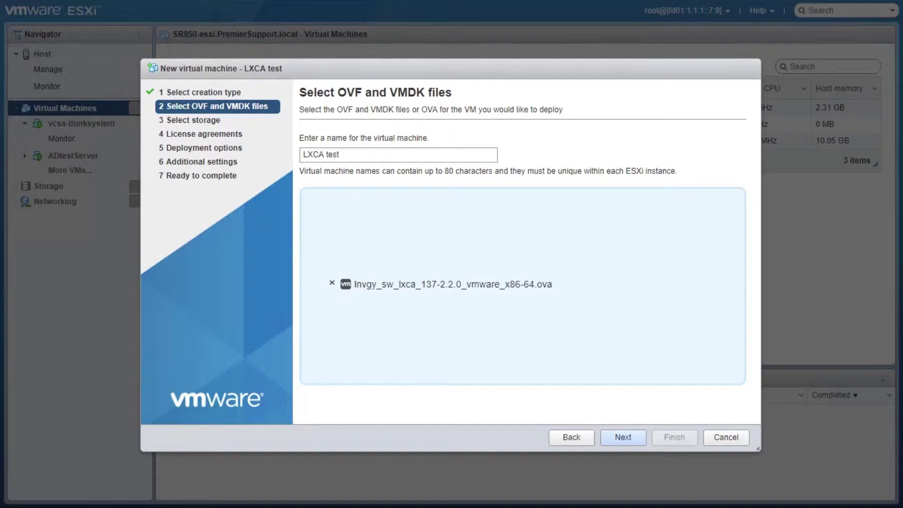
Place LXCA test on the Data datastore
key("Return")
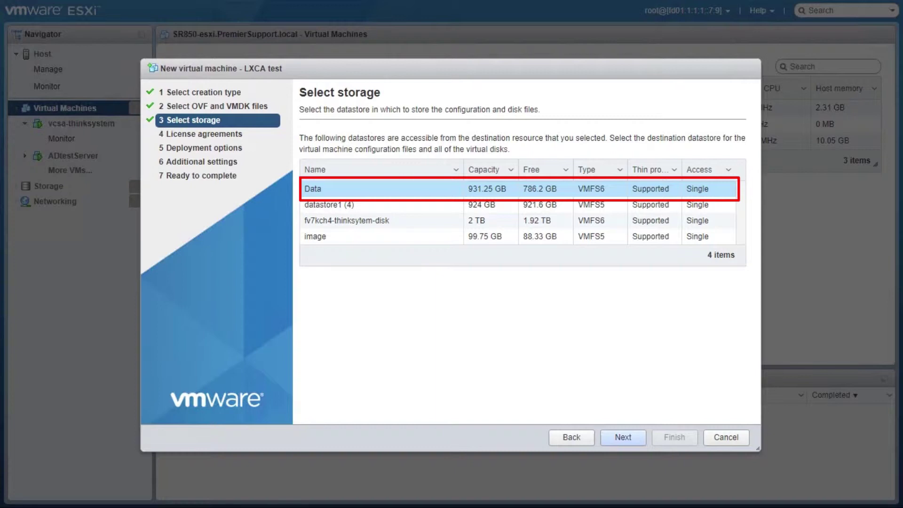
key("Return")
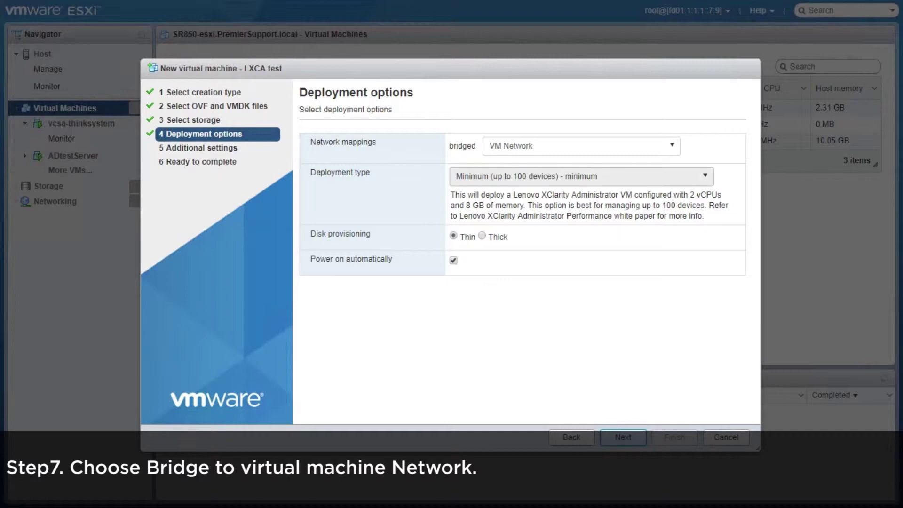
Keep bridged mapped to VM Network and the Minimum (up to 100 devices) deployment type
left_click(582, 146)
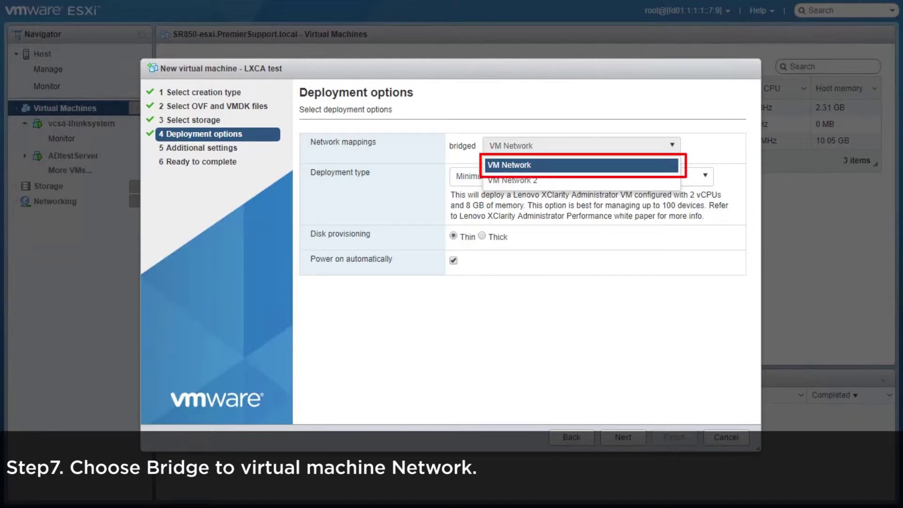
key("Return")
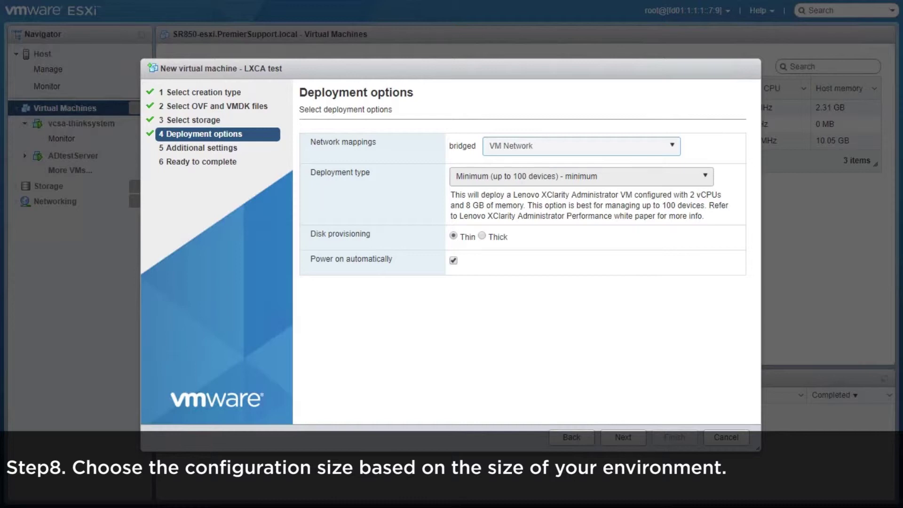
key("Tab")
key("alt+Down")
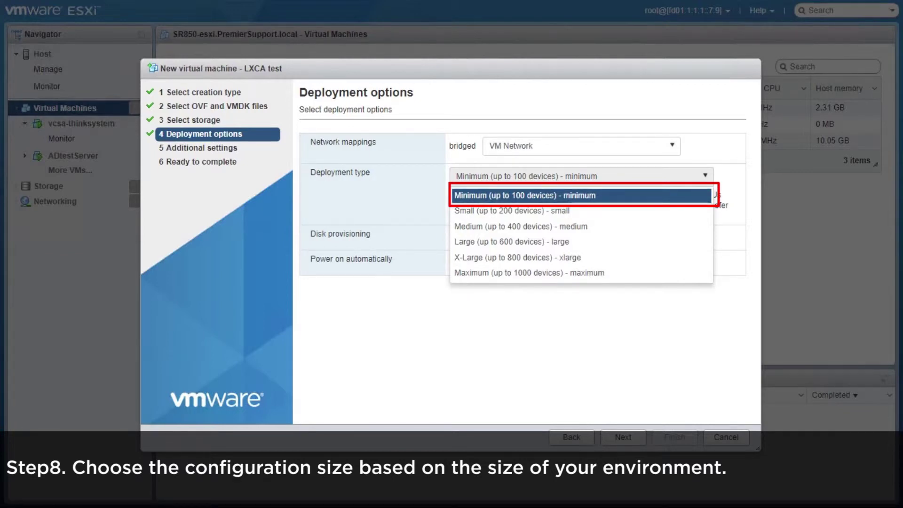
key("Return")
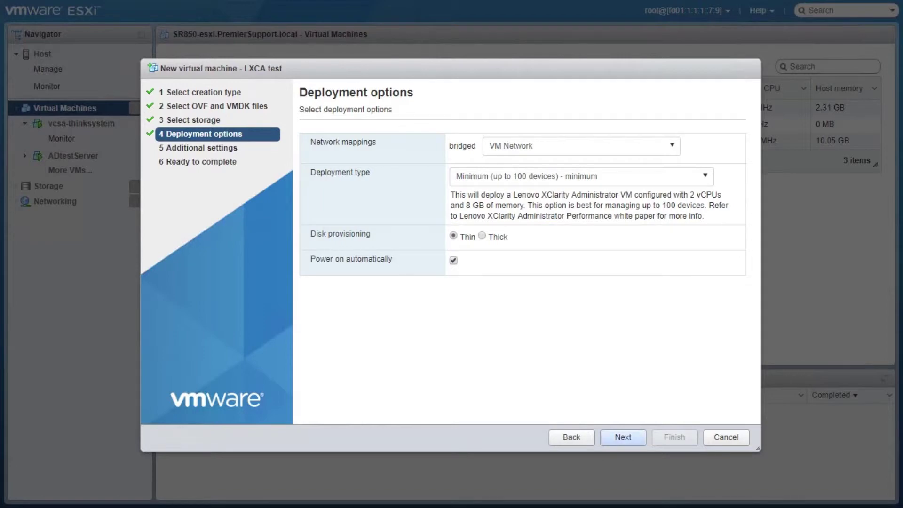
left_click(623, 437)
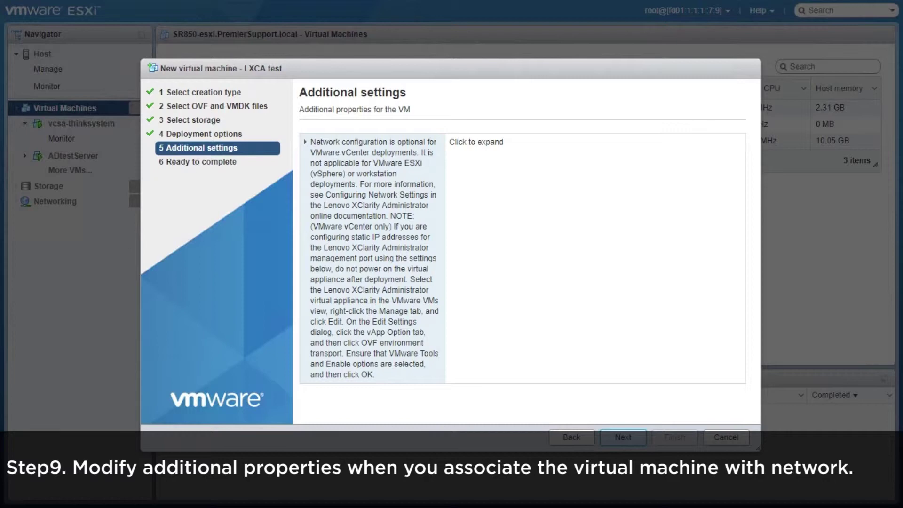
Accept Additional settings with the network properties left unchanged
key("Return")
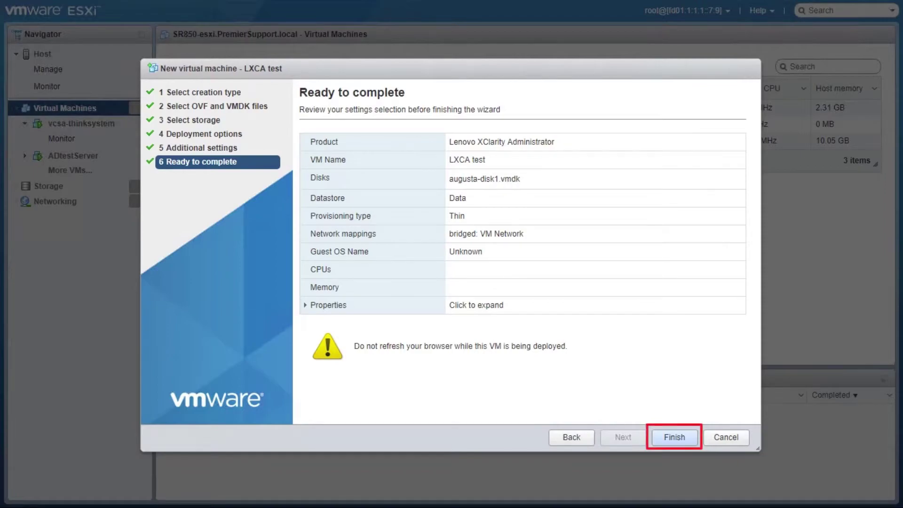
Finish the wizard to import the LXCA test appliance onto the host
key("Return")
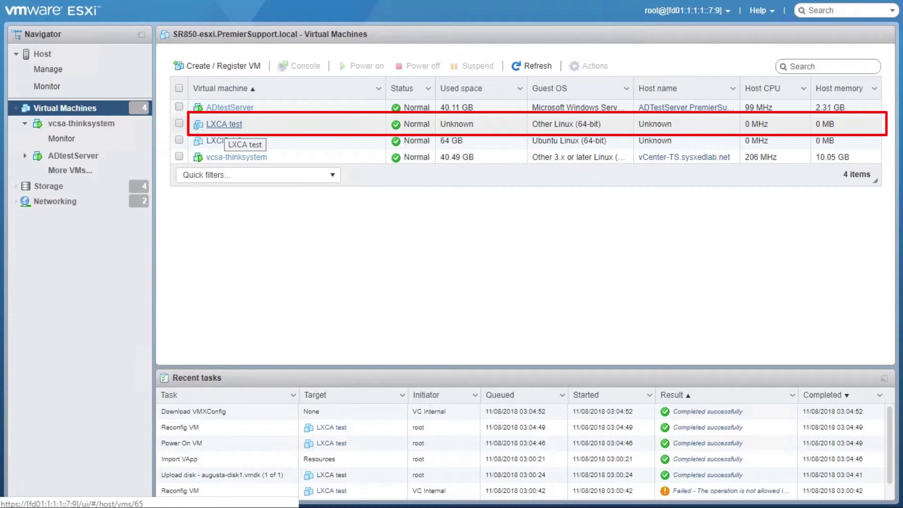
Open the LXCA test virtual machine from the Virtual Machines list
left_click(224, 124)
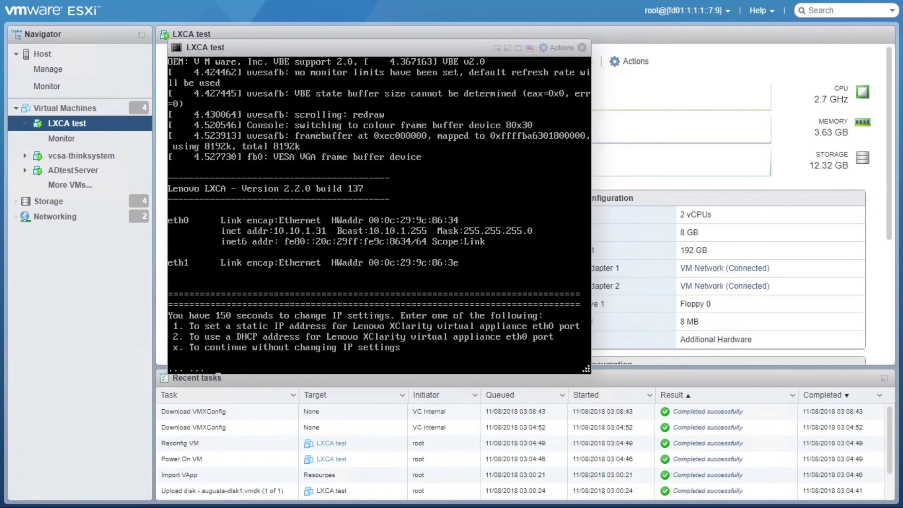
Enter x at the console prompt to keep eth0's current IP 10.10.1.31 and continue booting
type("x")
key("Return")
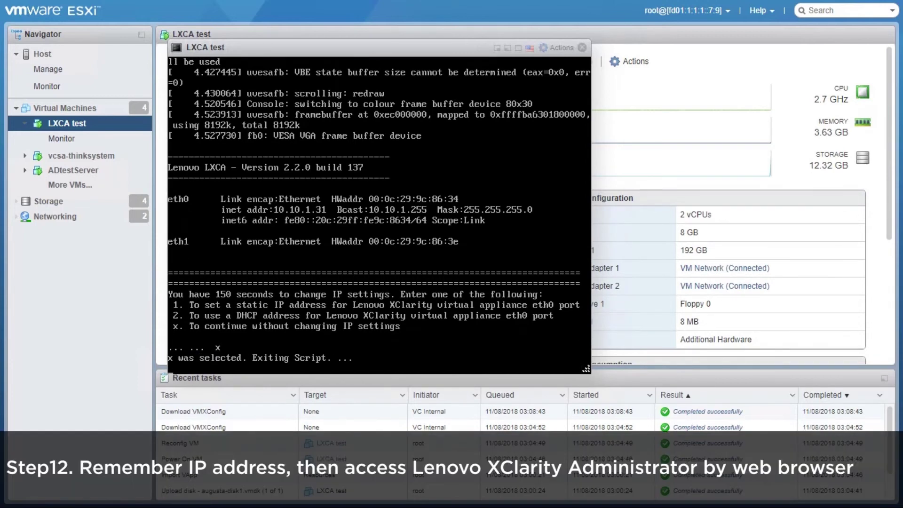